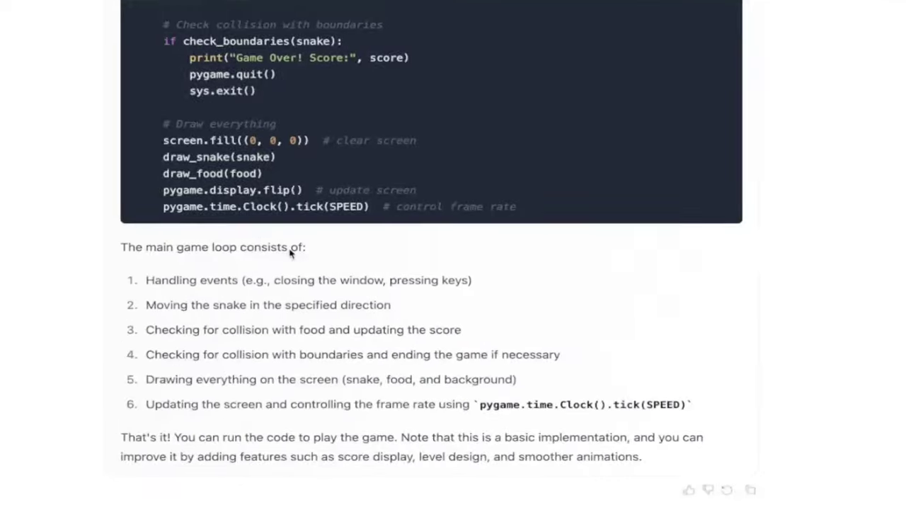
Scroll through the Macbeth witches essay and Python snake game replies to review them
scroll(377, 237, up, 10)
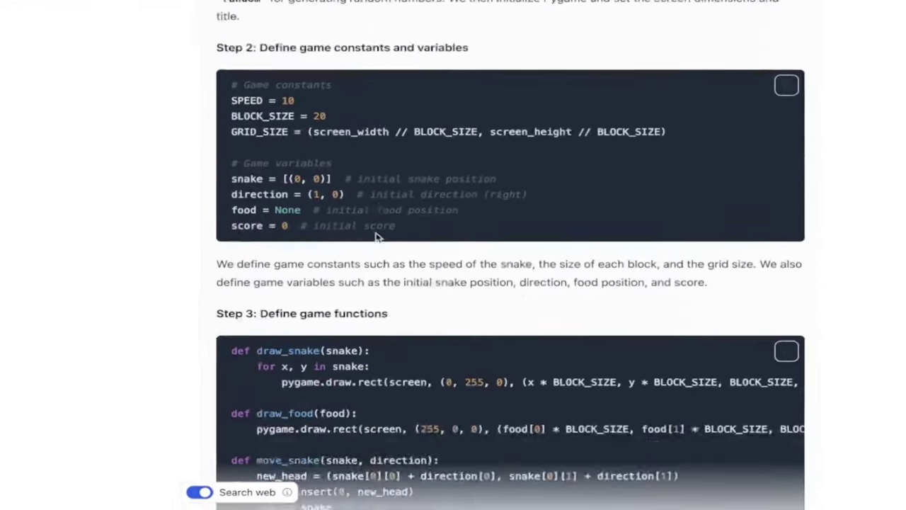
scroll(378, 238, up, 5)
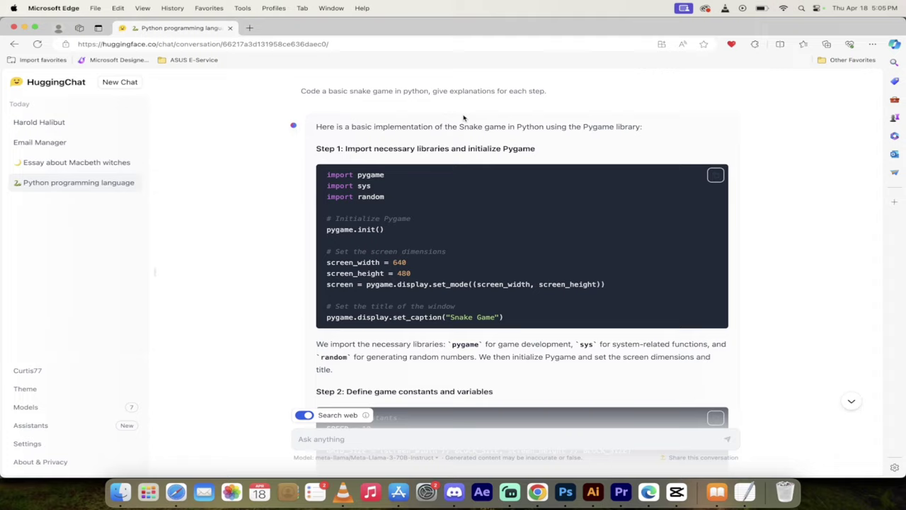
scroll(239, 225, down, 12)
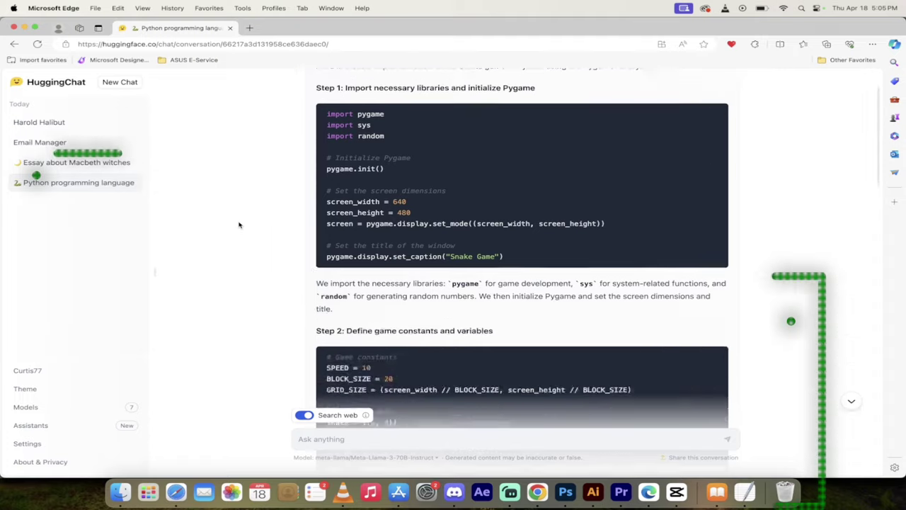
scroll(238, 224, down, 8)
scroll(238, 225, up, 15)
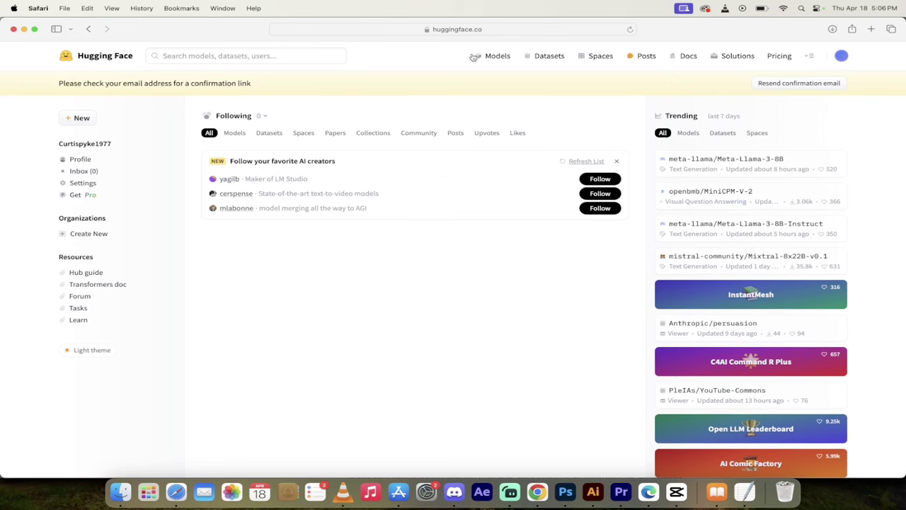
Go to huggingface.co/chat/ in Safari to bring up the HuggingChat welcome dialog
click(500, 31)
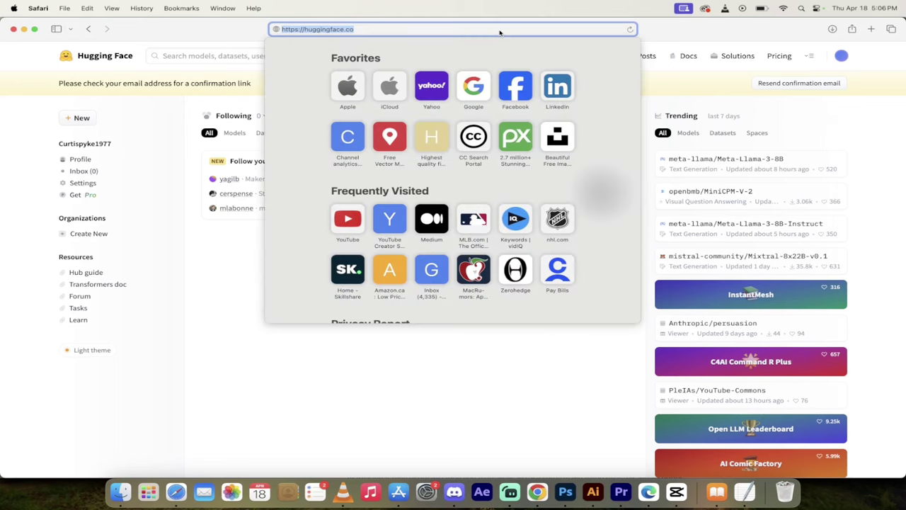
text(hugg)
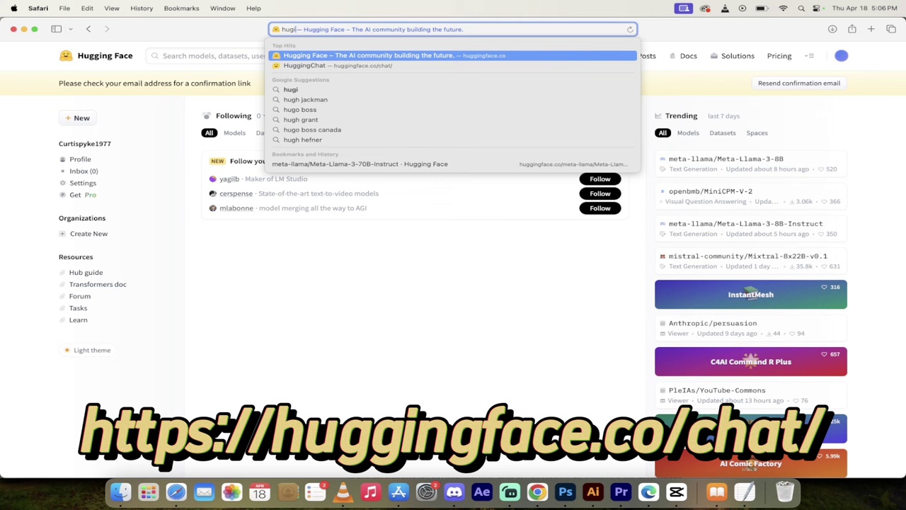
text(ingface.co)
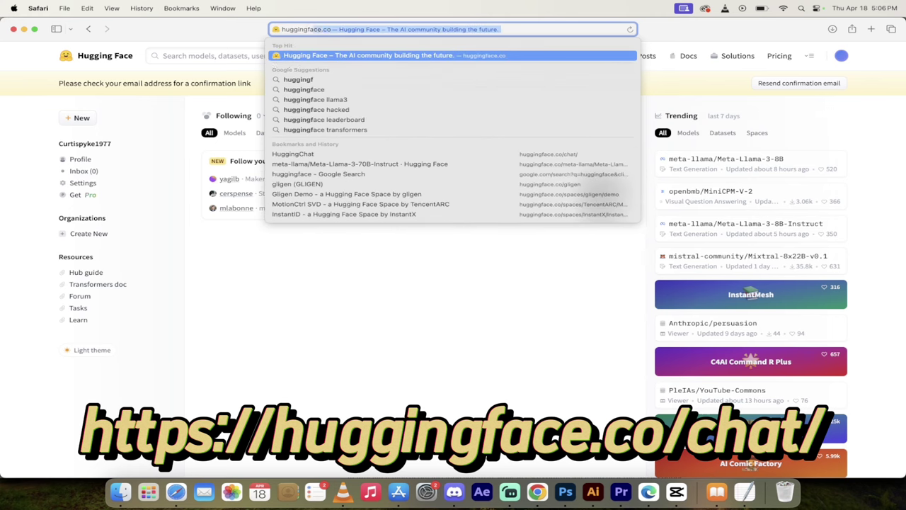
text(/chat/)
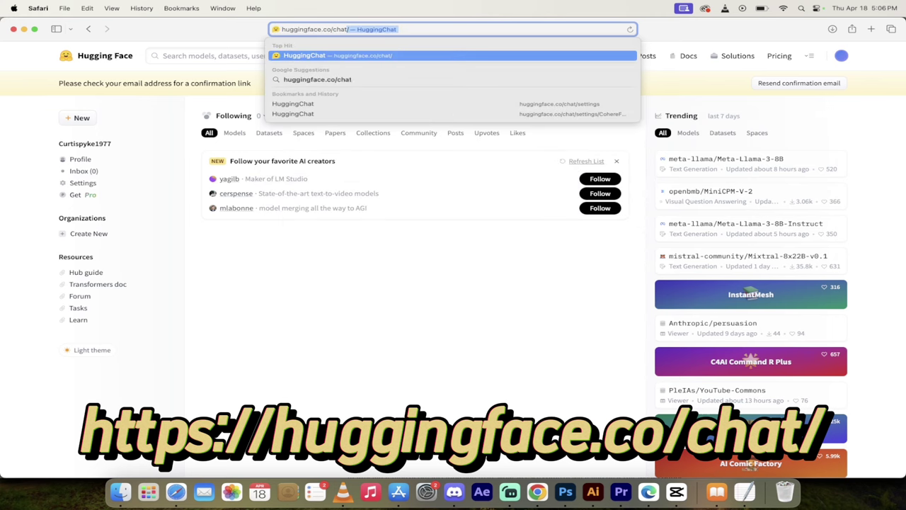
key(Return)
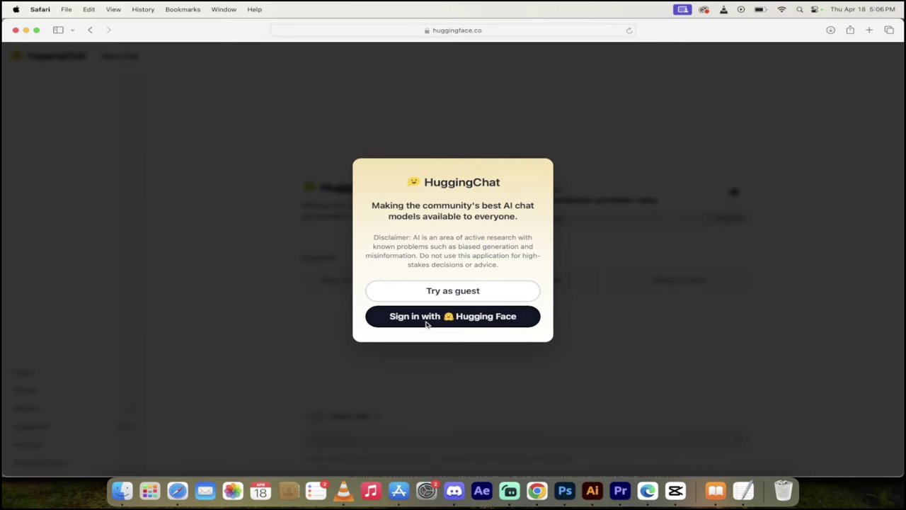
Sign in with the Hugging Face account from the HuggingChat welcome dialog
click(427, 320)
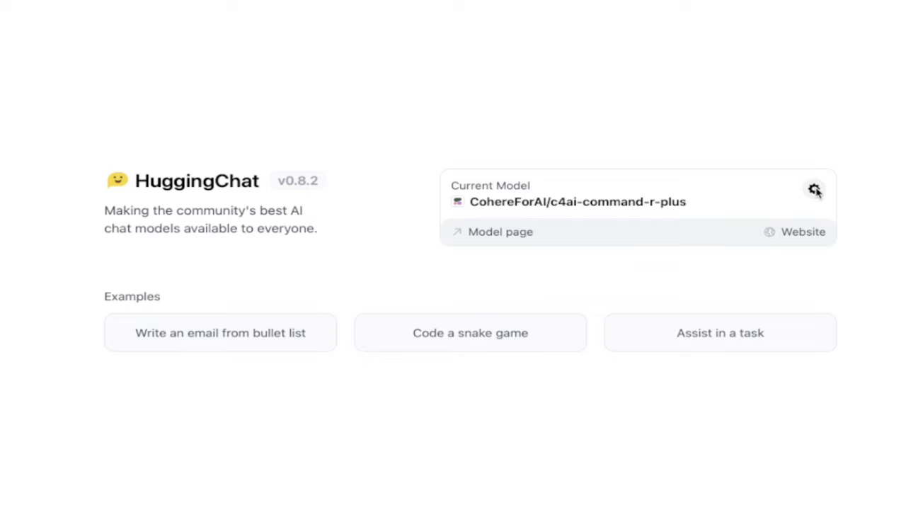
Activate meta-llama/Meta-Llama-3-70B-Instruct as the model in Settings and return to the chat home
click(815, 190)
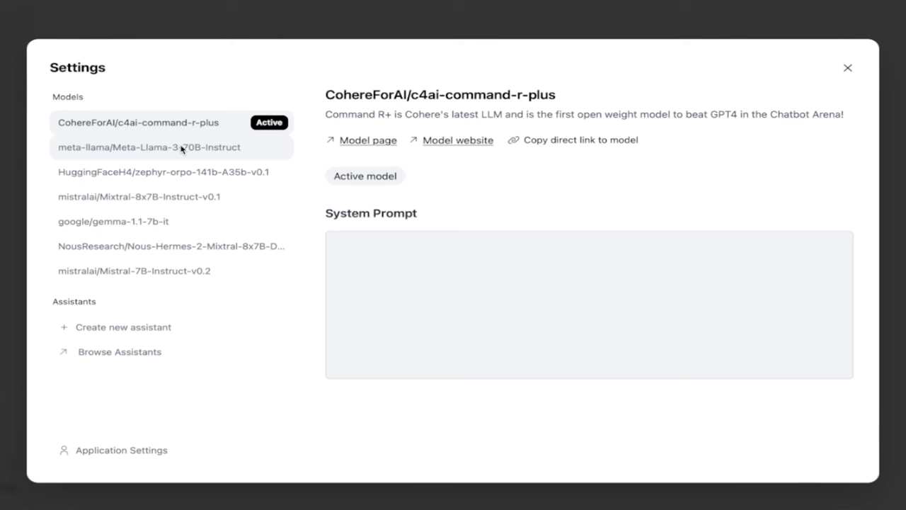
click(181, 148)
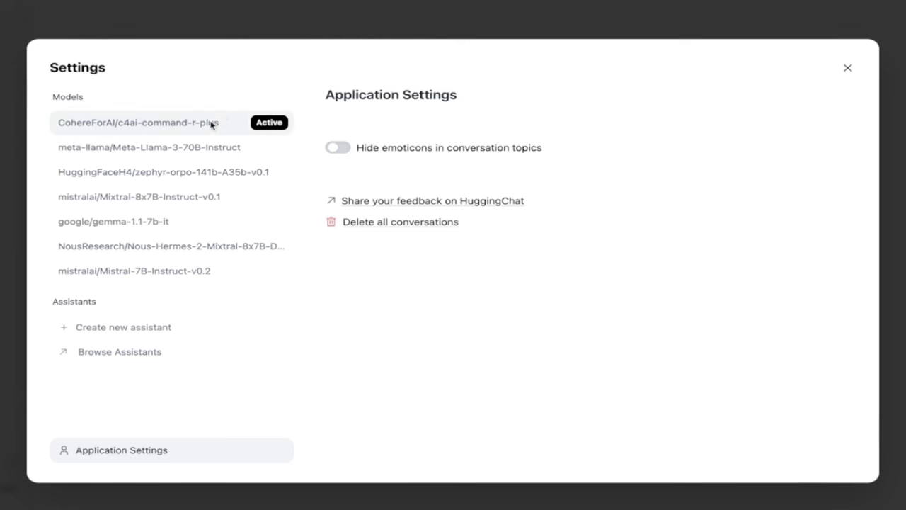
click(177, 148)
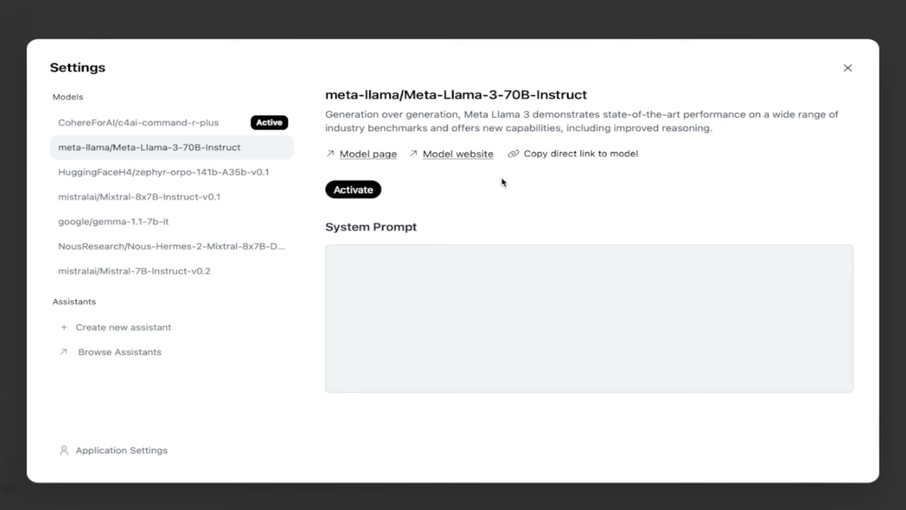
click(349, 191)
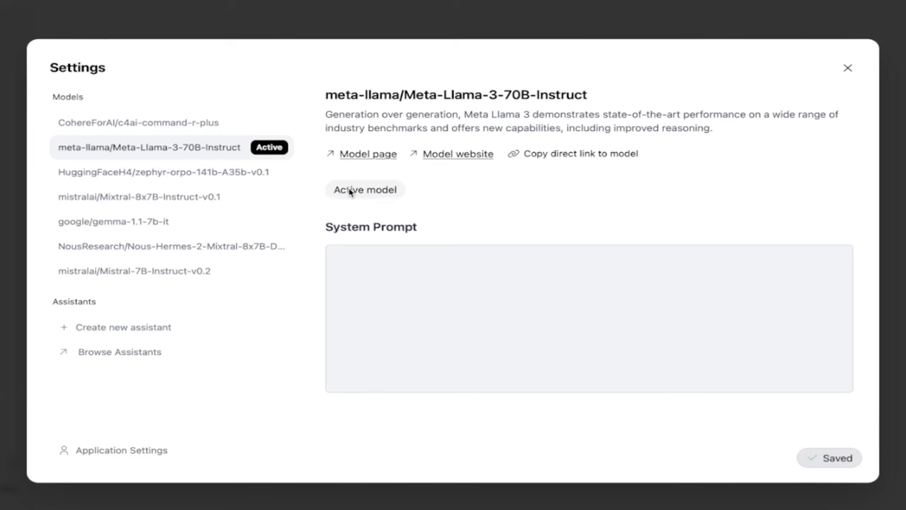
click(848, 69)
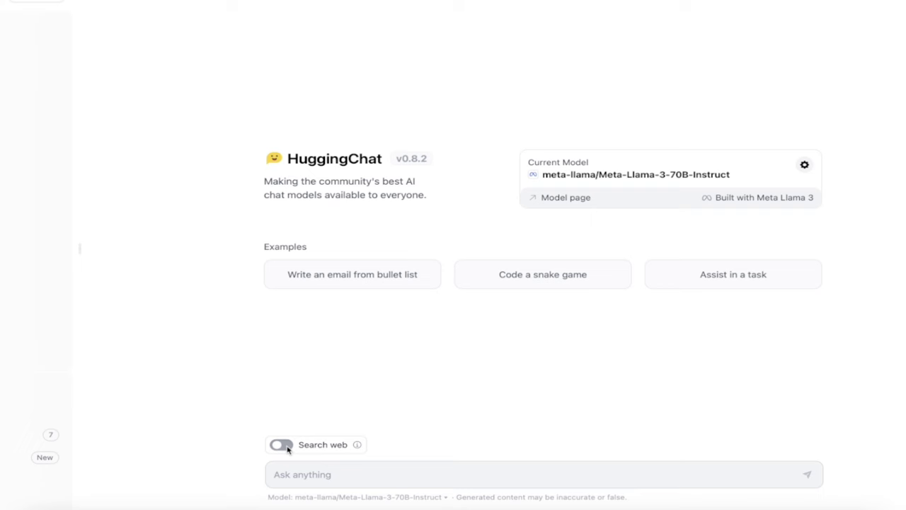
Enable web search and send a long, detailed Baldur's Gate 3 review request for a Youtube video
click(284, 445)
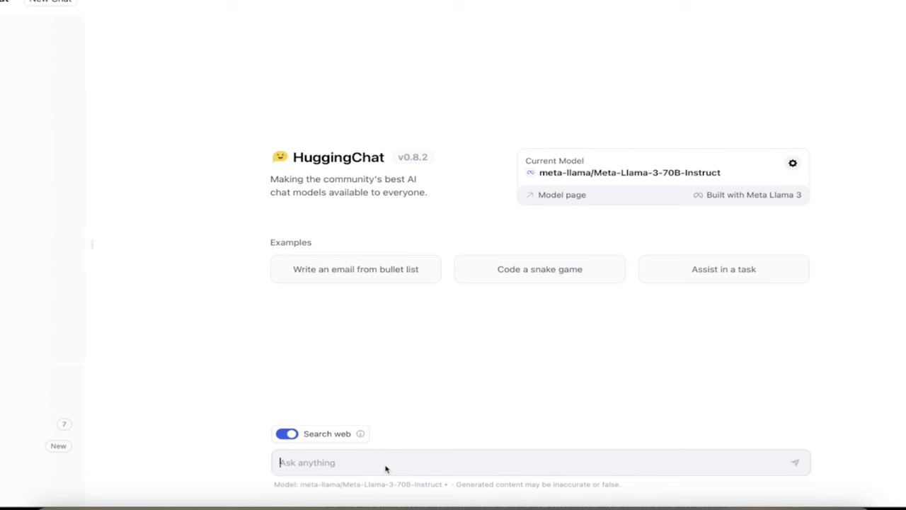
text(What)
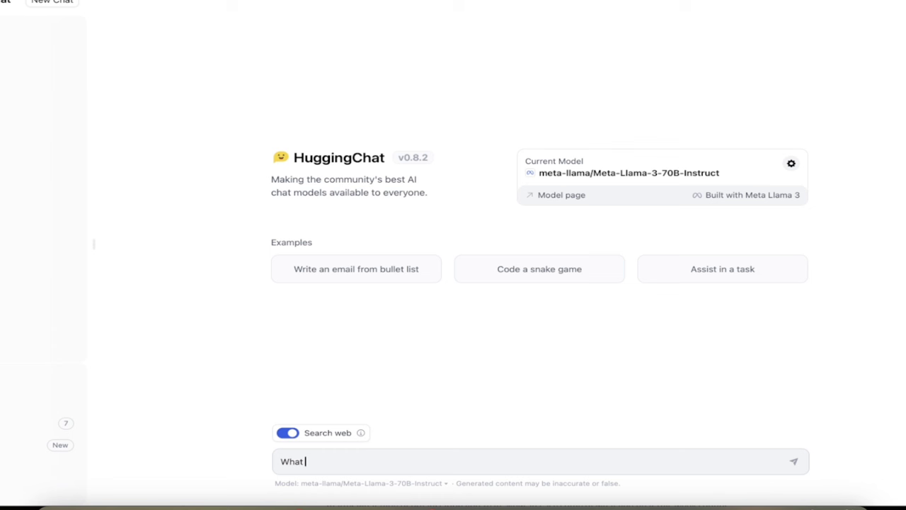
key(BackSpace)
key(BackSpace)
key(BackSpace)
key(BackSpace)
text(rite me a review of Baldur's Gate 3)
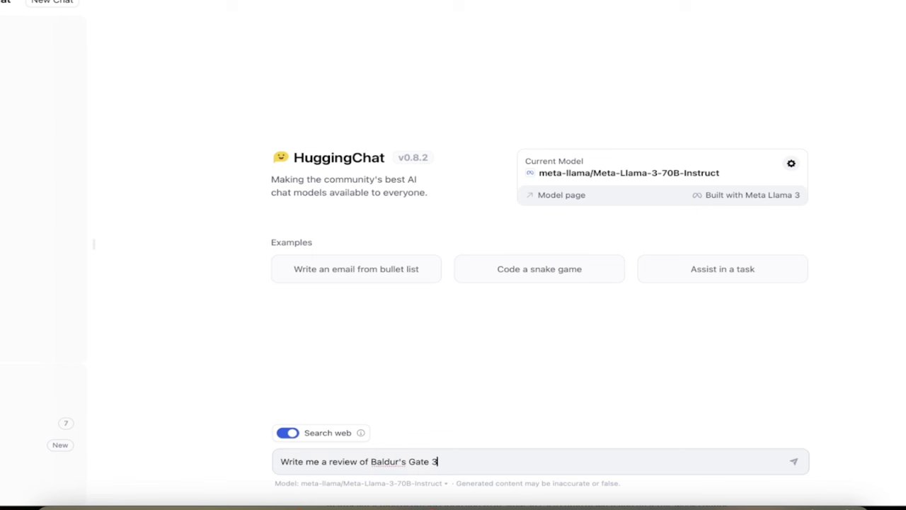
text(. Make it long and detaile)
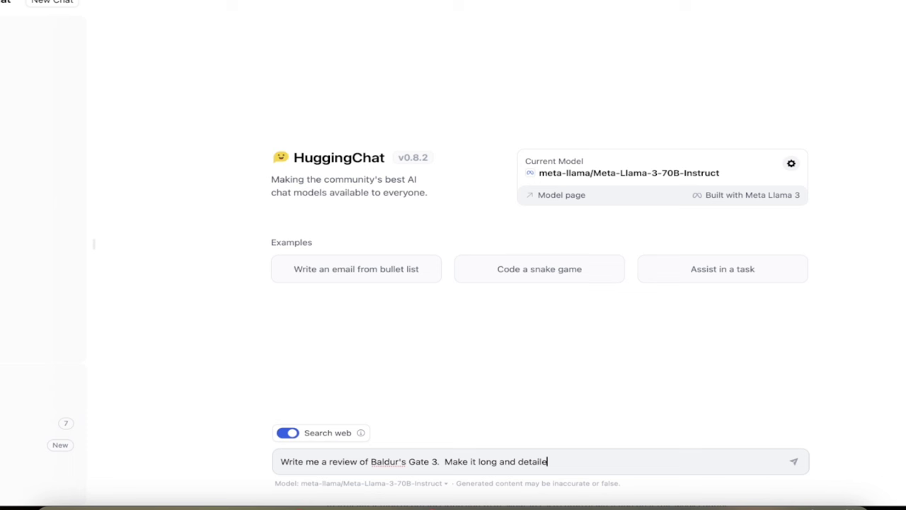
text(d.  Make it fre)
key(BackSpace)
key(BackSpace)
text(for a Youtube video)
key(Return)
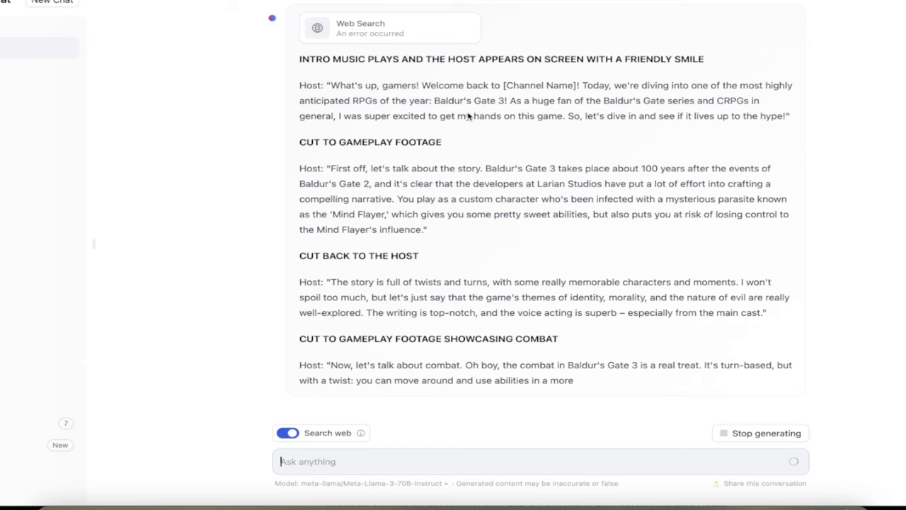
Scroll down the finished Baldur's Gate 3 review to its 9.5/10 rating and recommendation
scroll(469, 117, up, 1)
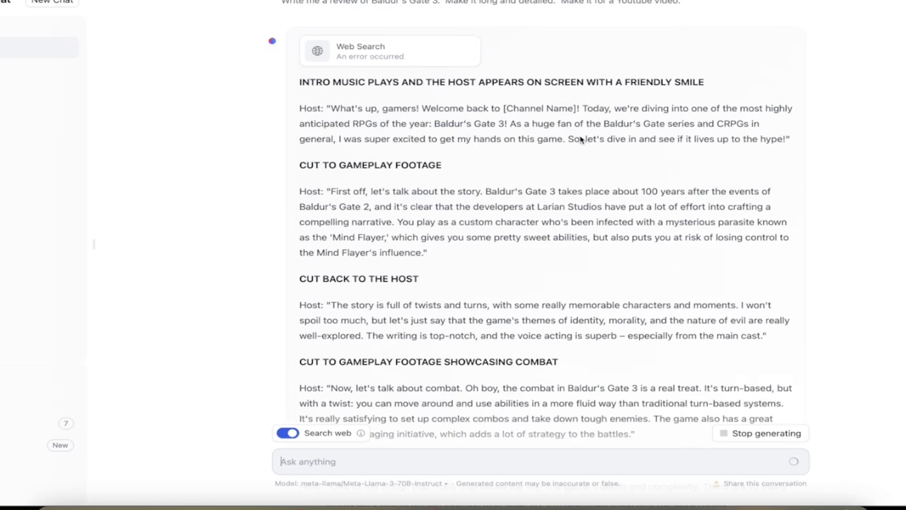
scroll(522, 147, down, 1)
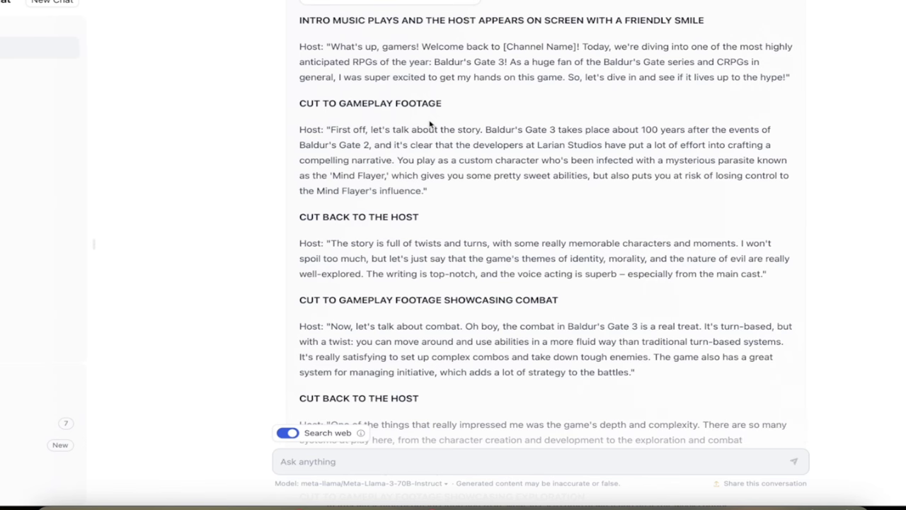
scroll(462, 181, down, 3)
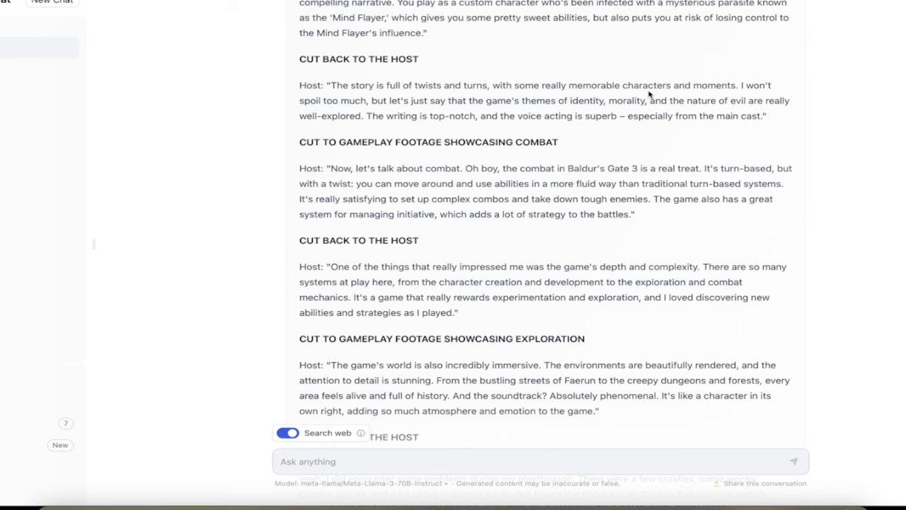
scroll(644, 102, down, 1)
scroll(644, 101, down, 1)
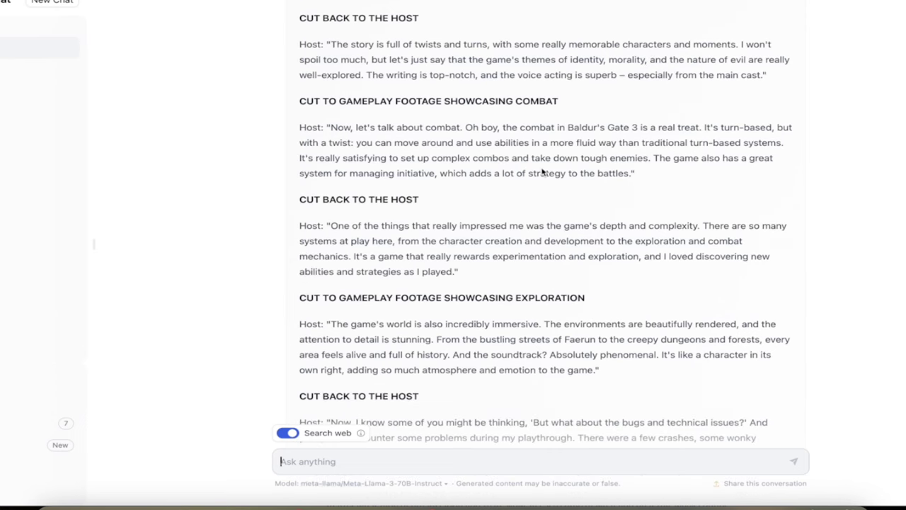
scroll(544, 172, down, 2)
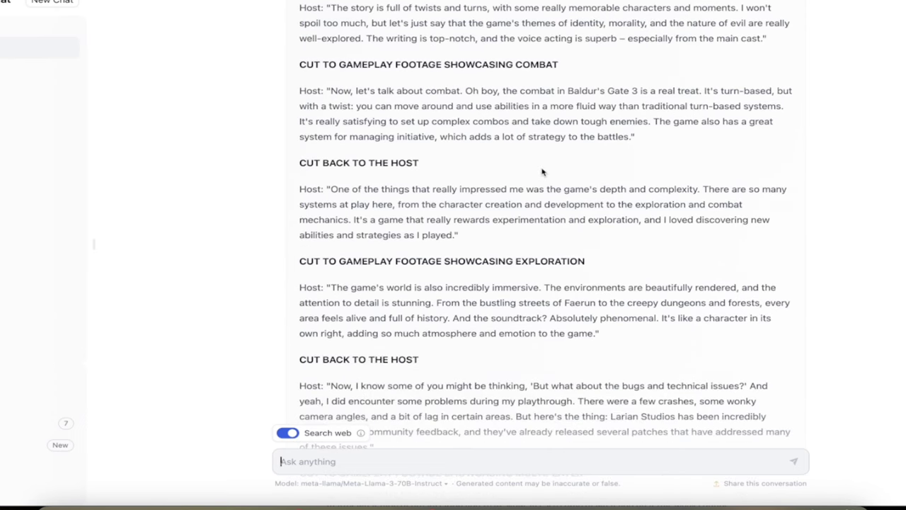
scroll(544, 172, down, 3)
scroll(543, 172, down, 8)
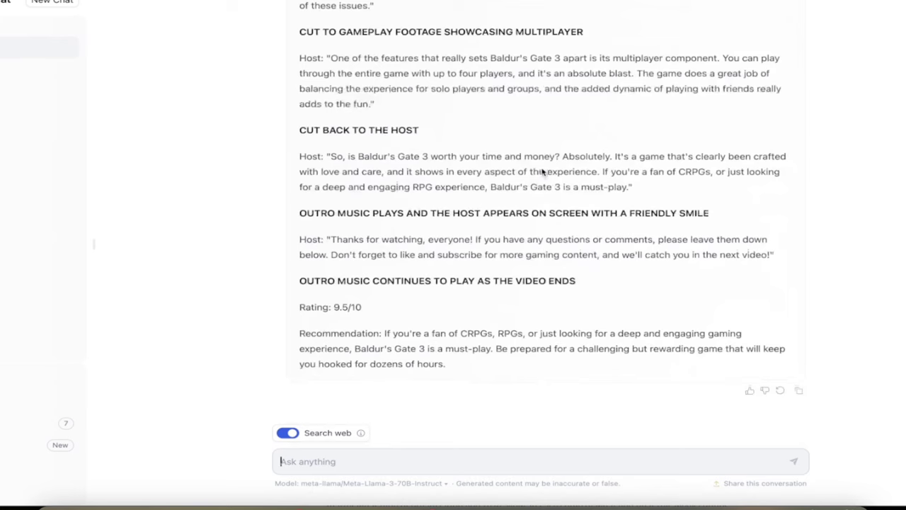
scroll(543, 172, up, 1)
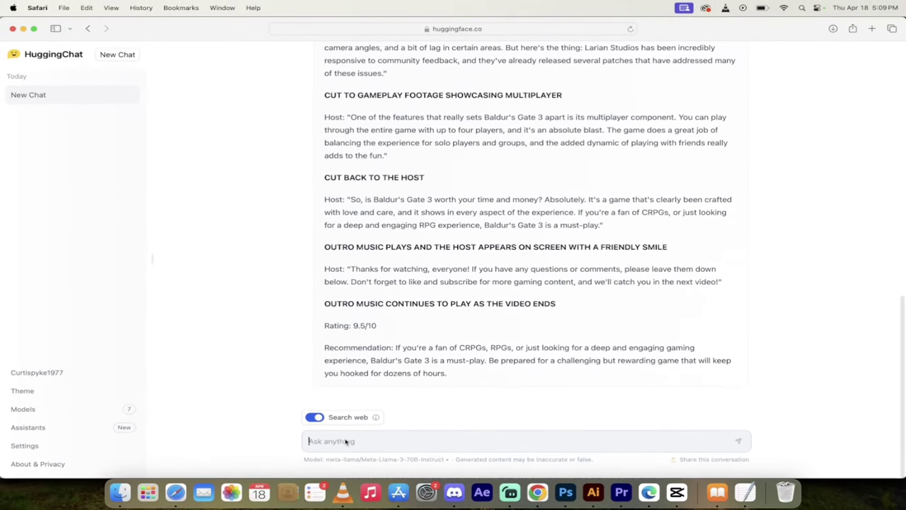
In a new chat, send 'Write me a 2,000 word academic essay on Hamlet's revenge'
click(117, 55)
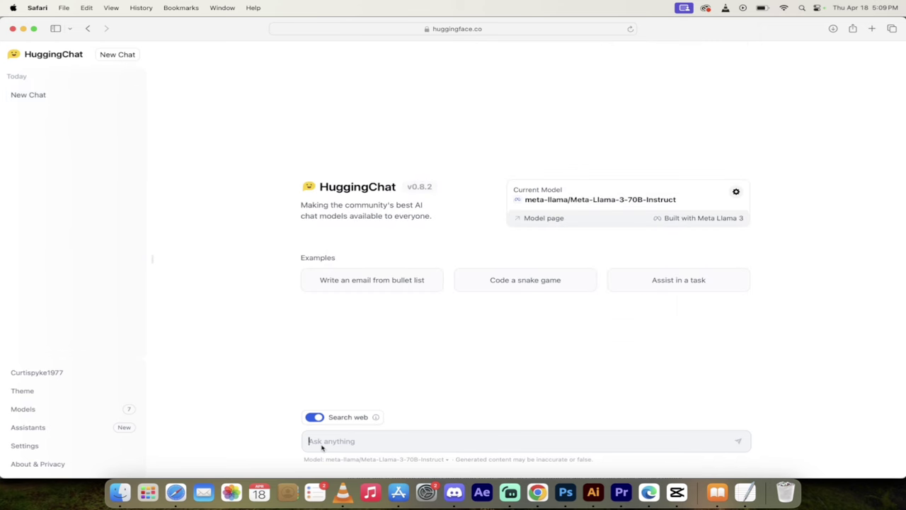
text(Write me a 20)
key(BackSpace)
text(,000 wo)
key(BackSpace)
key(BackSpace)
key(BackSpace)
key(BackSpace)
text(00 word)
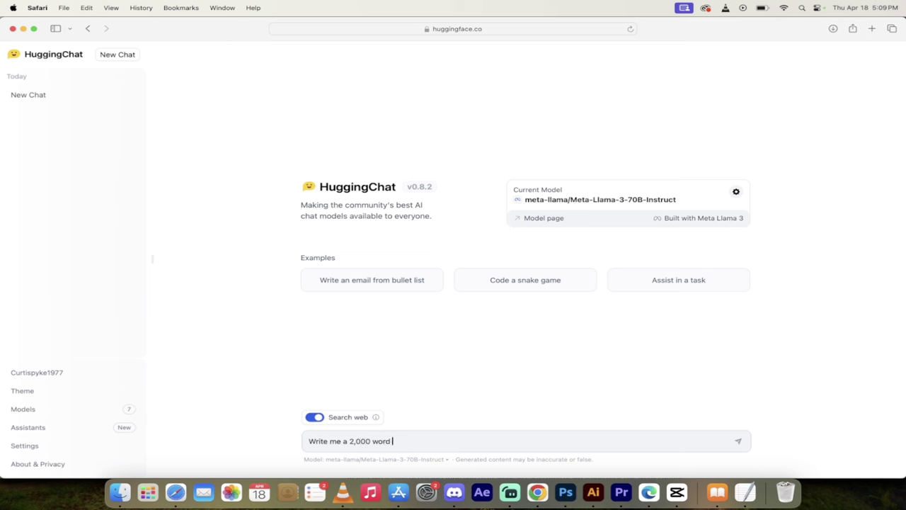
text( academic essay on Hamlet's revenge)
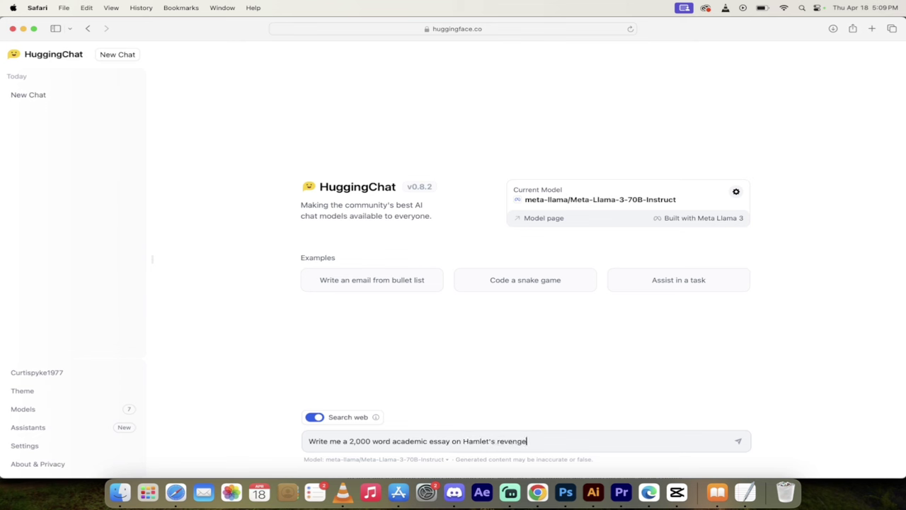
key(Return)
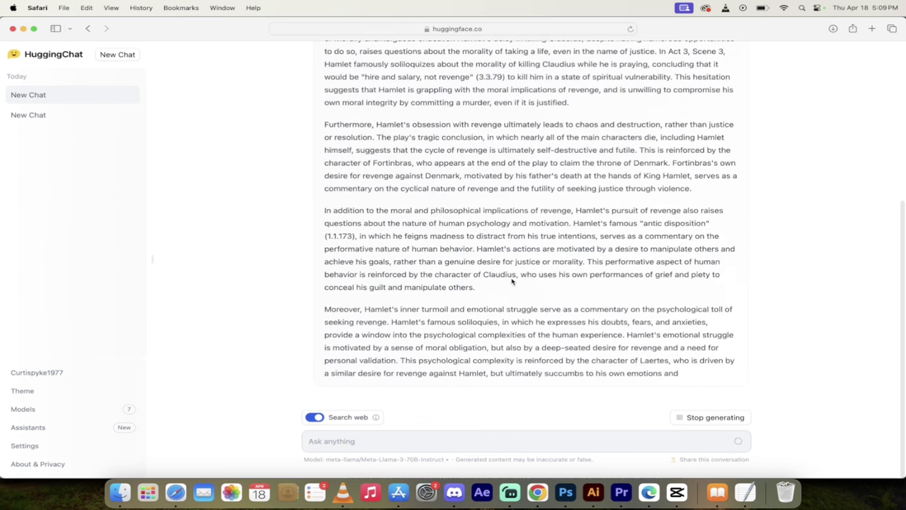
Let the Hamlet essay finish, then scroll through its conclusion and References list
mouse_move(56, 371)
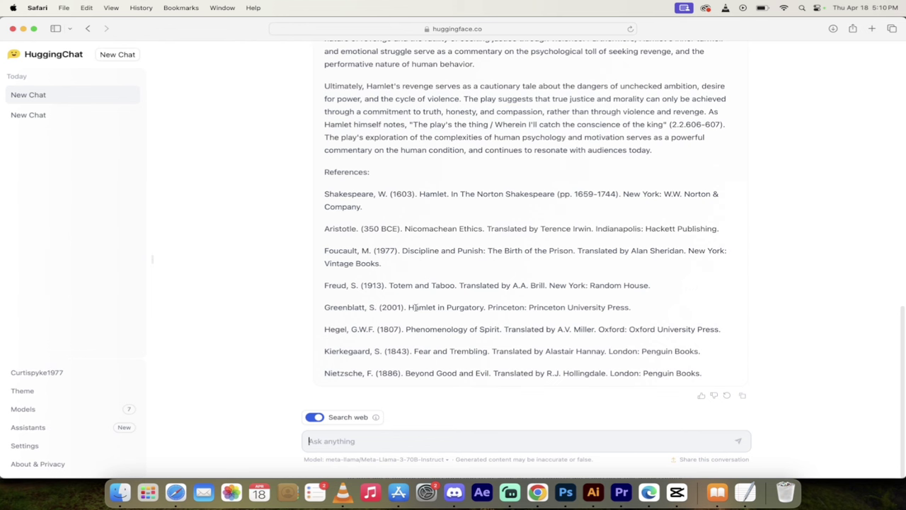
scroll(417, 304, down, 1)
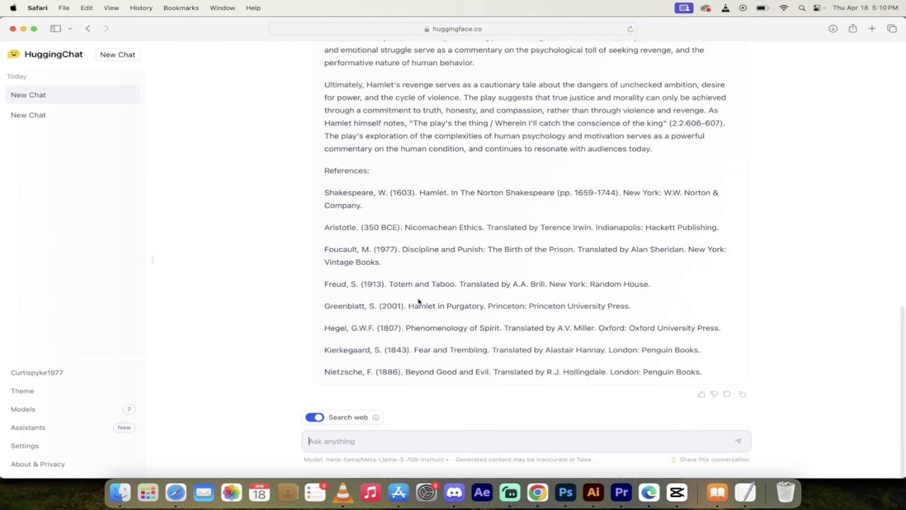
scroll(411, 272, up, 4)
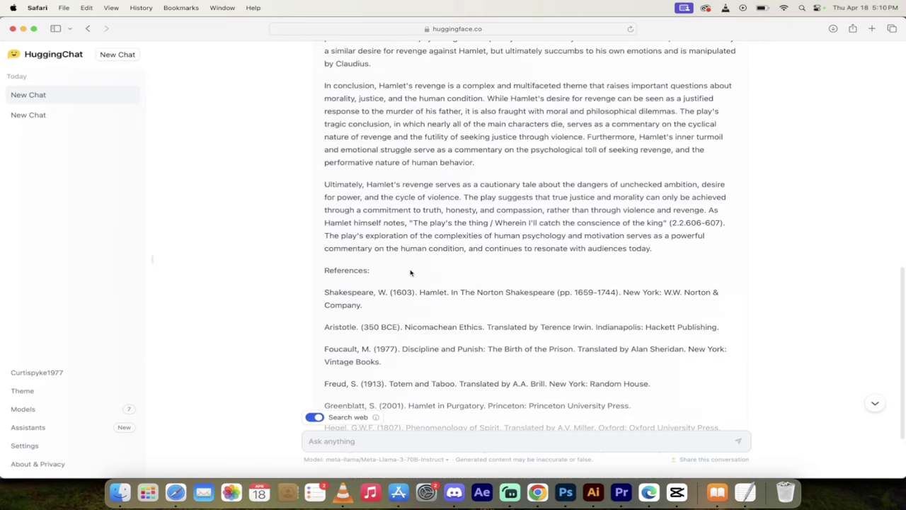